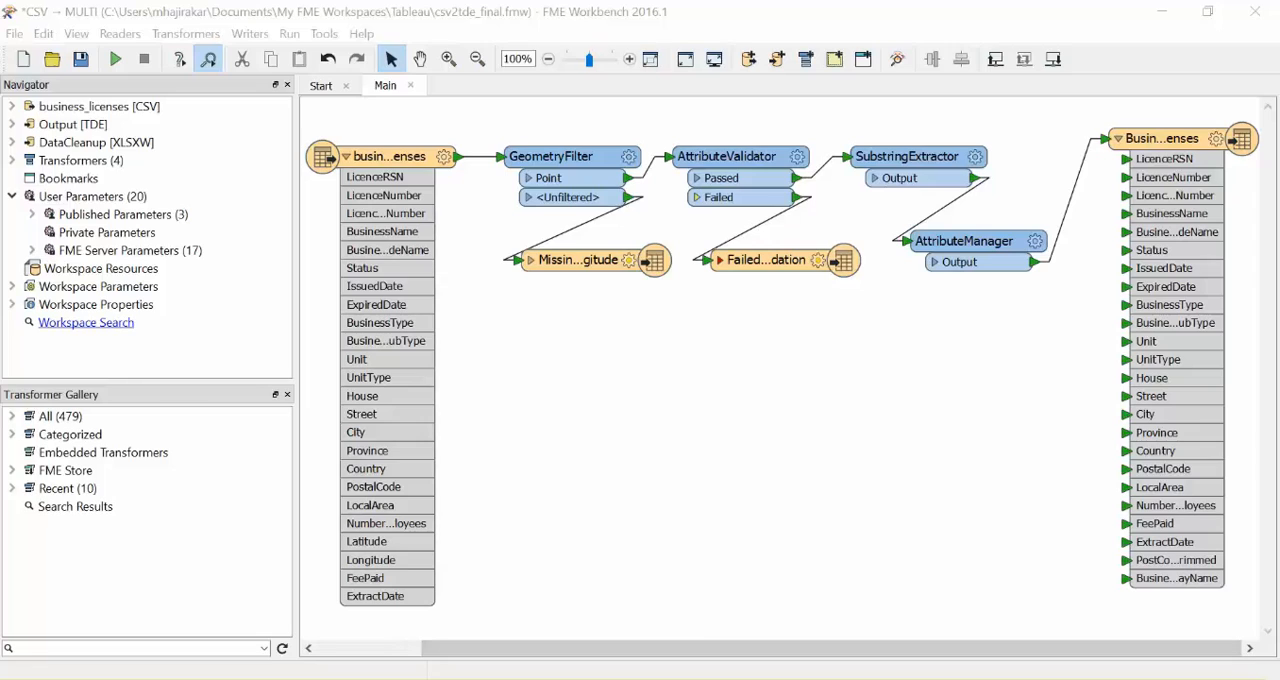
# Switch to File Explorer and view the CSV files in the PastYears folder of BusinessLicenseData, then return to the workspace
pyautogui.hotkey('alt', 'Tab')
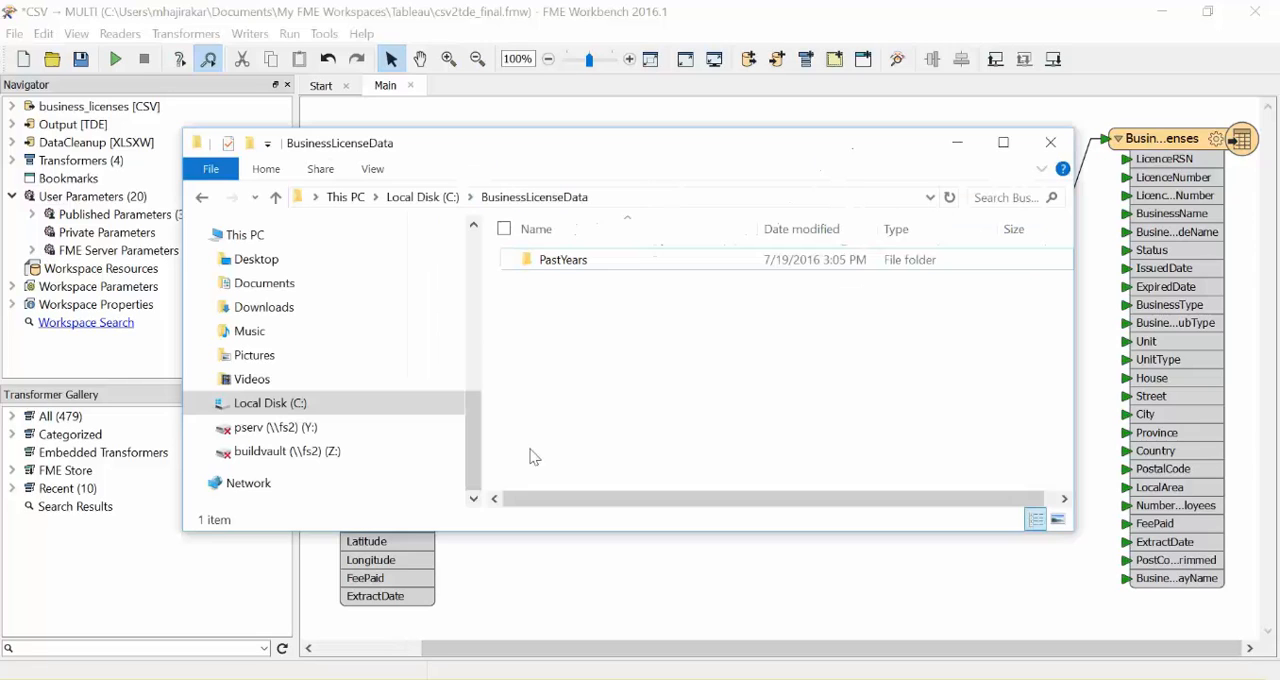
pyautogui.doubleClick(580, 261)
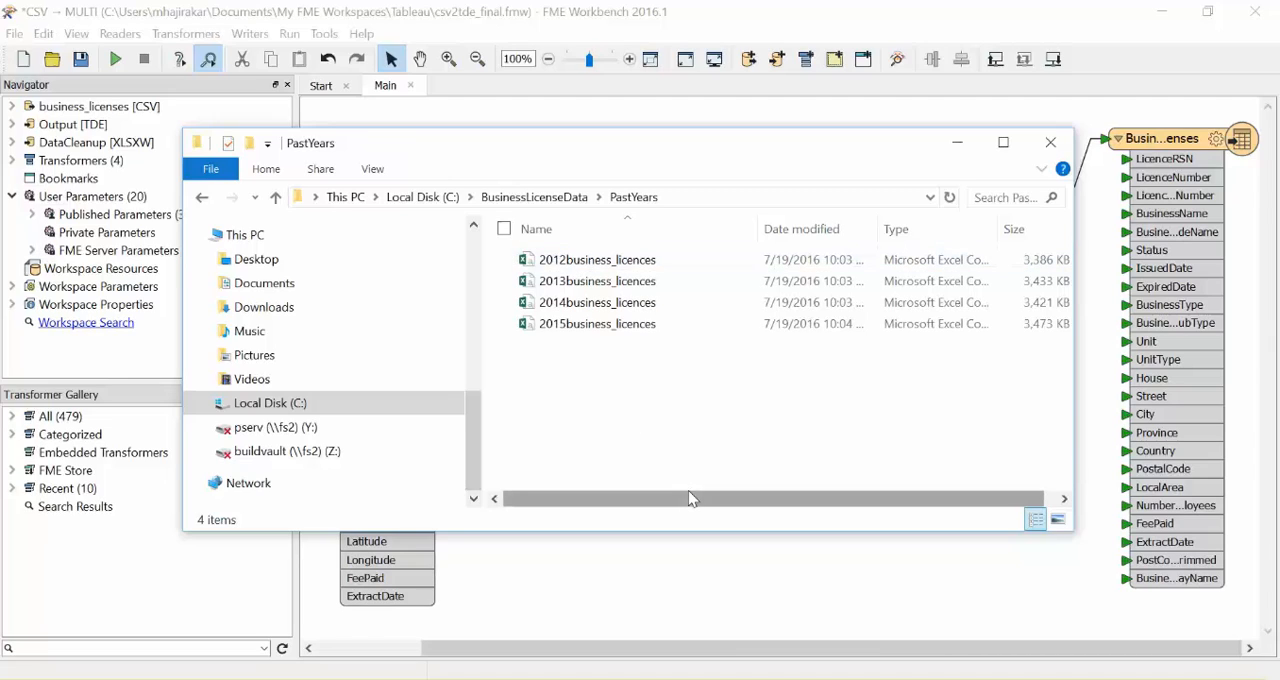
pyautogui.click(958, 148)
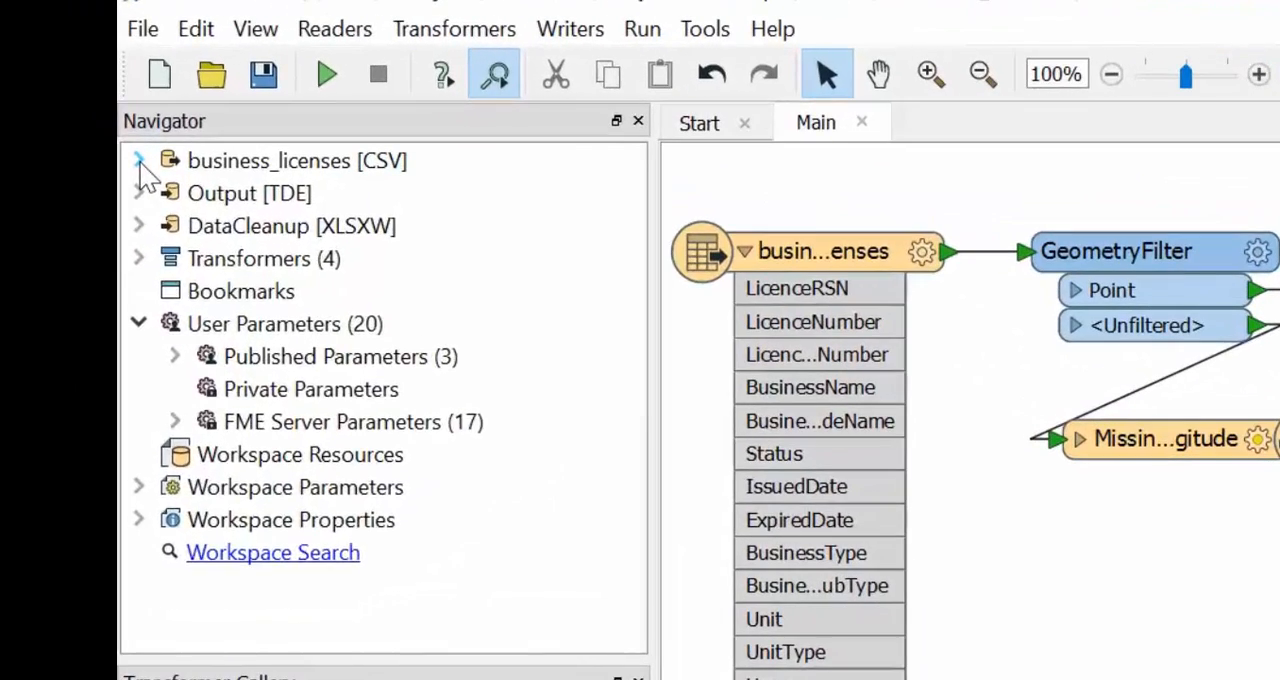
# Add the folder C:\BusinessLicenseData\PastYears to the source files of the business_licenses CSV reader
pyautogui.click(105, 147)
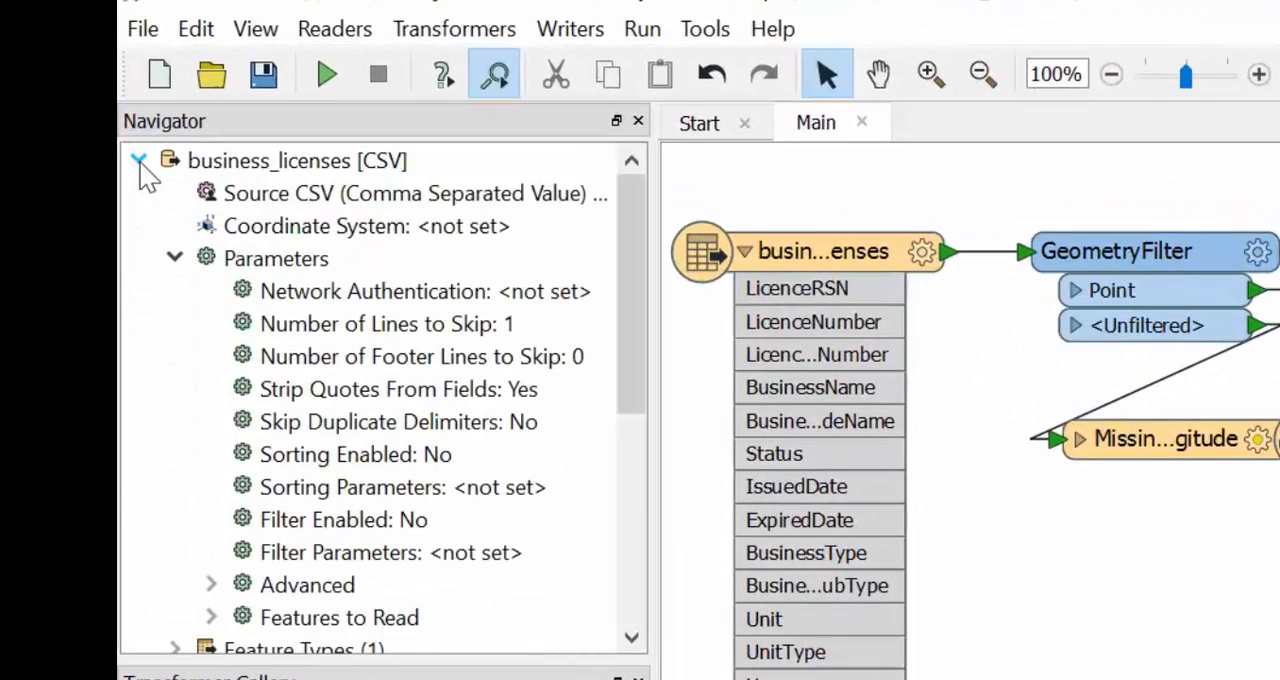
pyautogui.doubleClick(336, 200)
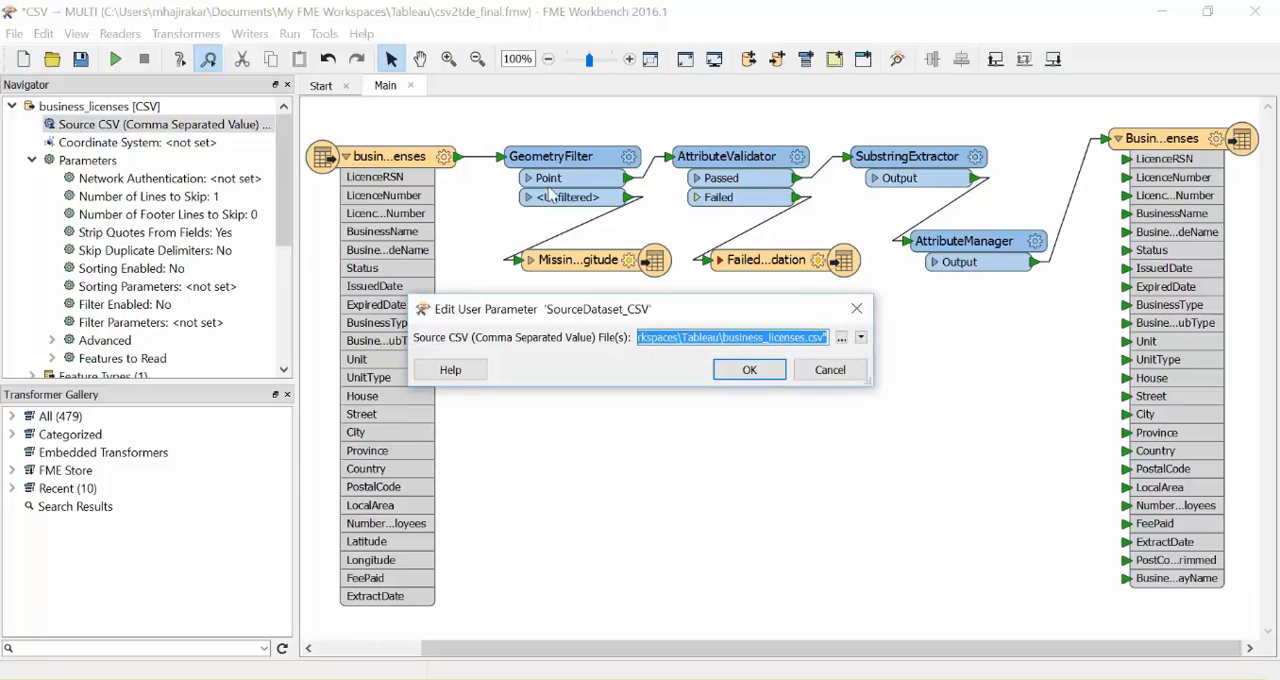
pyautogui.click(861, 339)
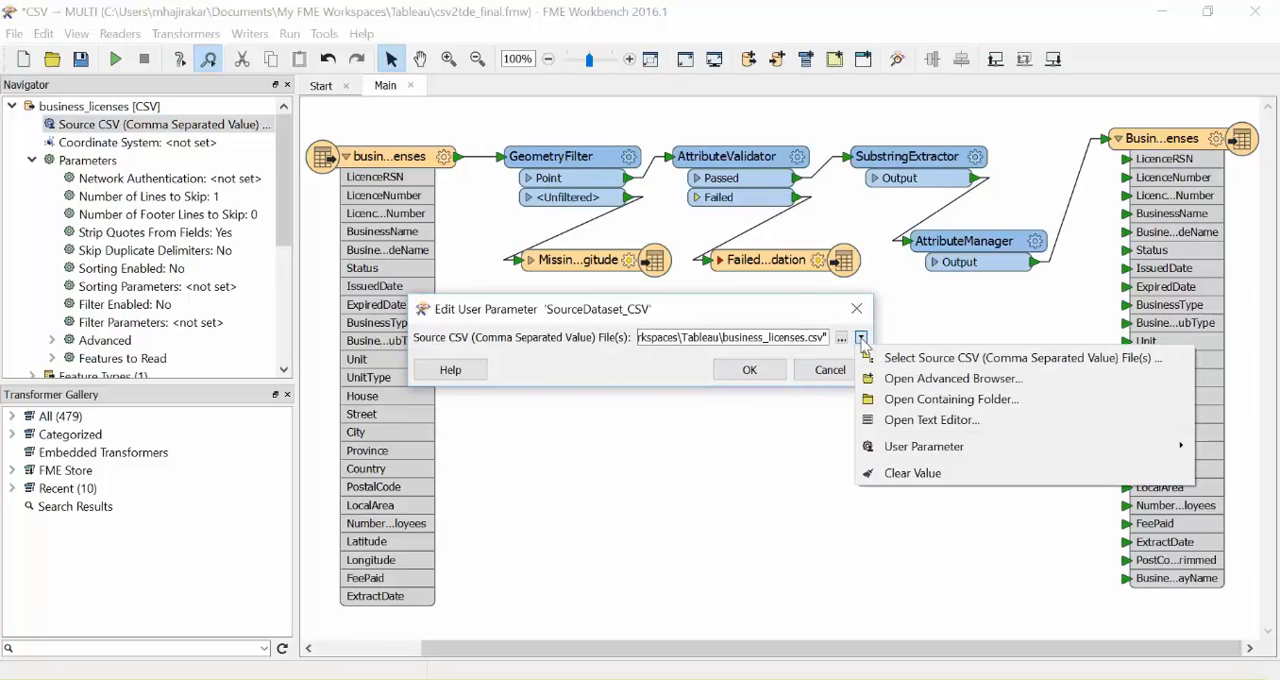
pyautogui.click(884, 380)
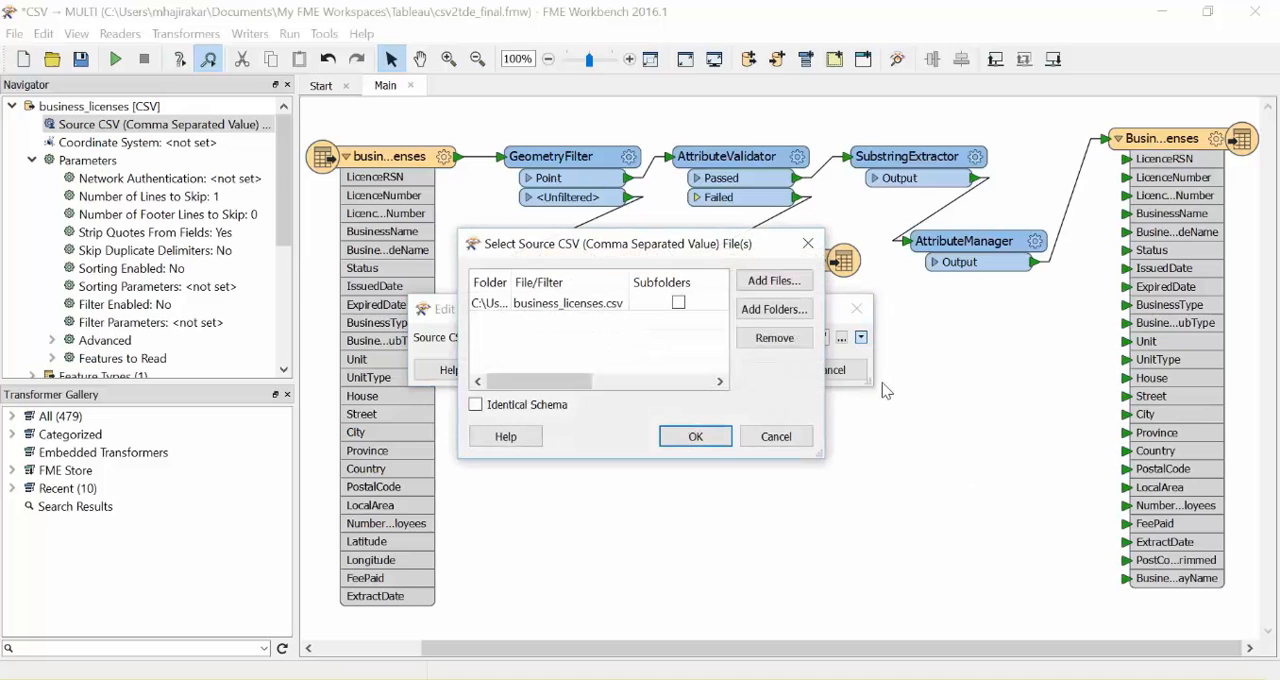
pyautogui.click(804, 318)
pyautogui.moveTo(746, 134); pyautogui.dragTo(638, 100)
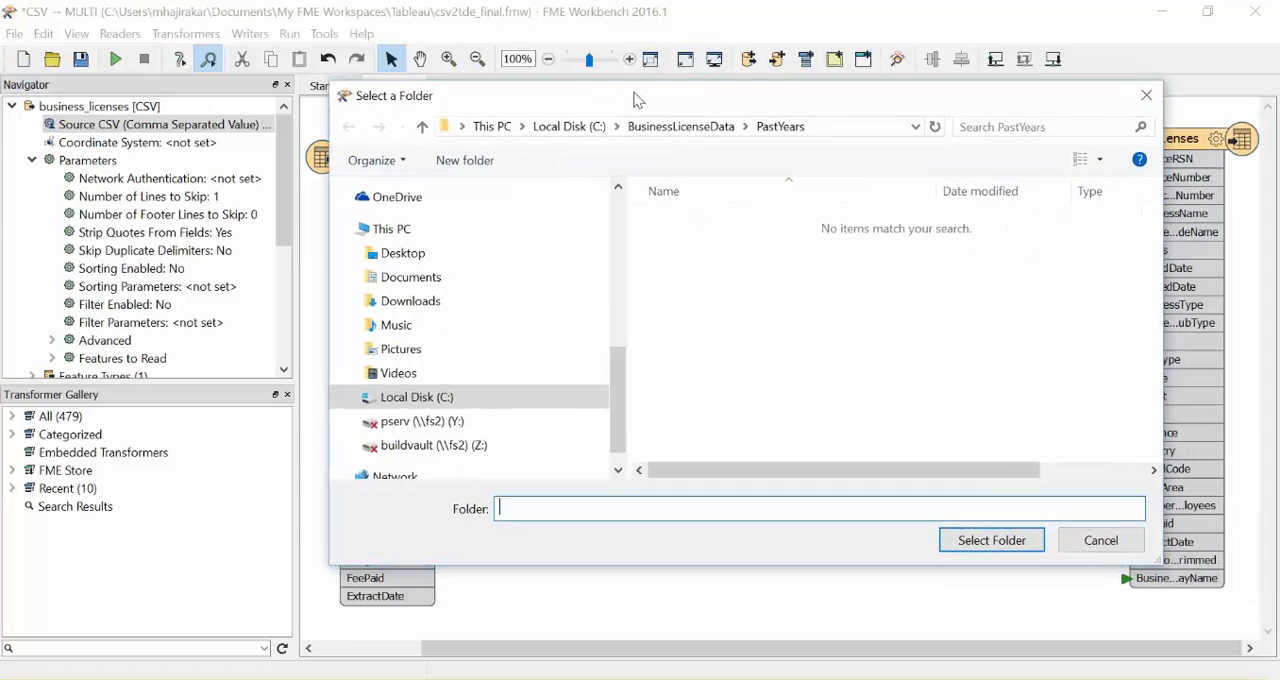
pyautogui.click(448, 397)
pyautogui.doubleClick(714, 243)
pyautogui.click(712, 226)
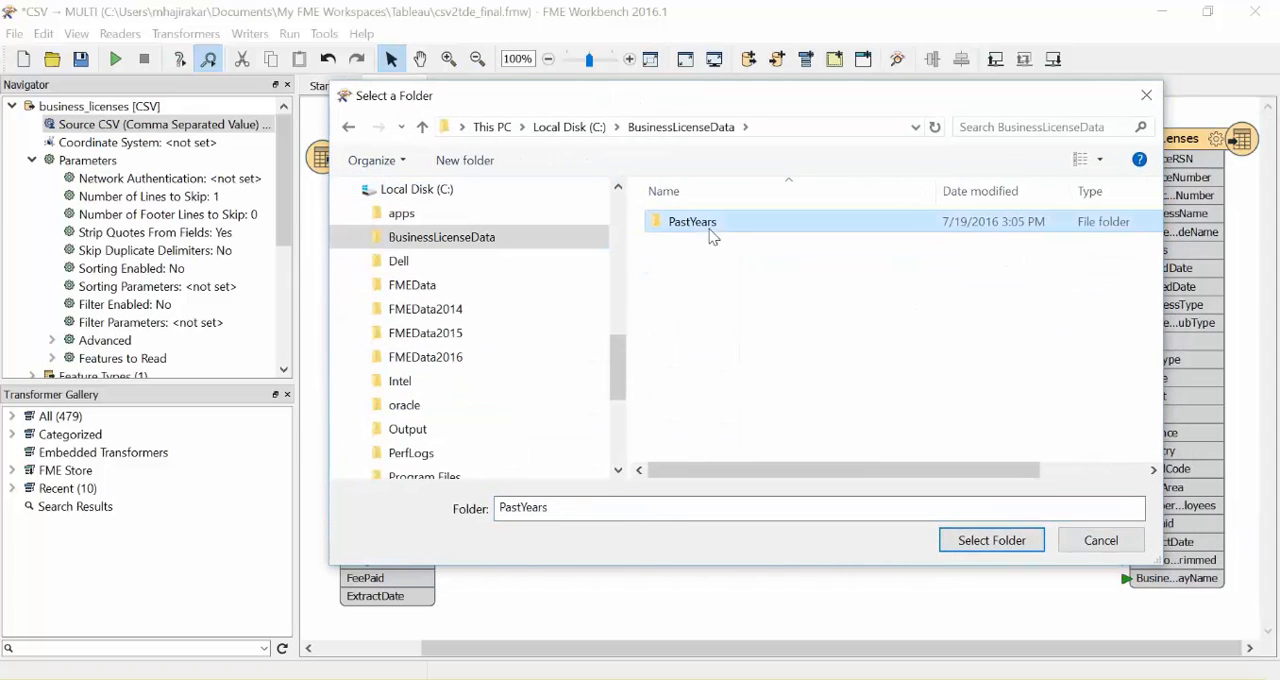
pyautogui.click(992, 540)
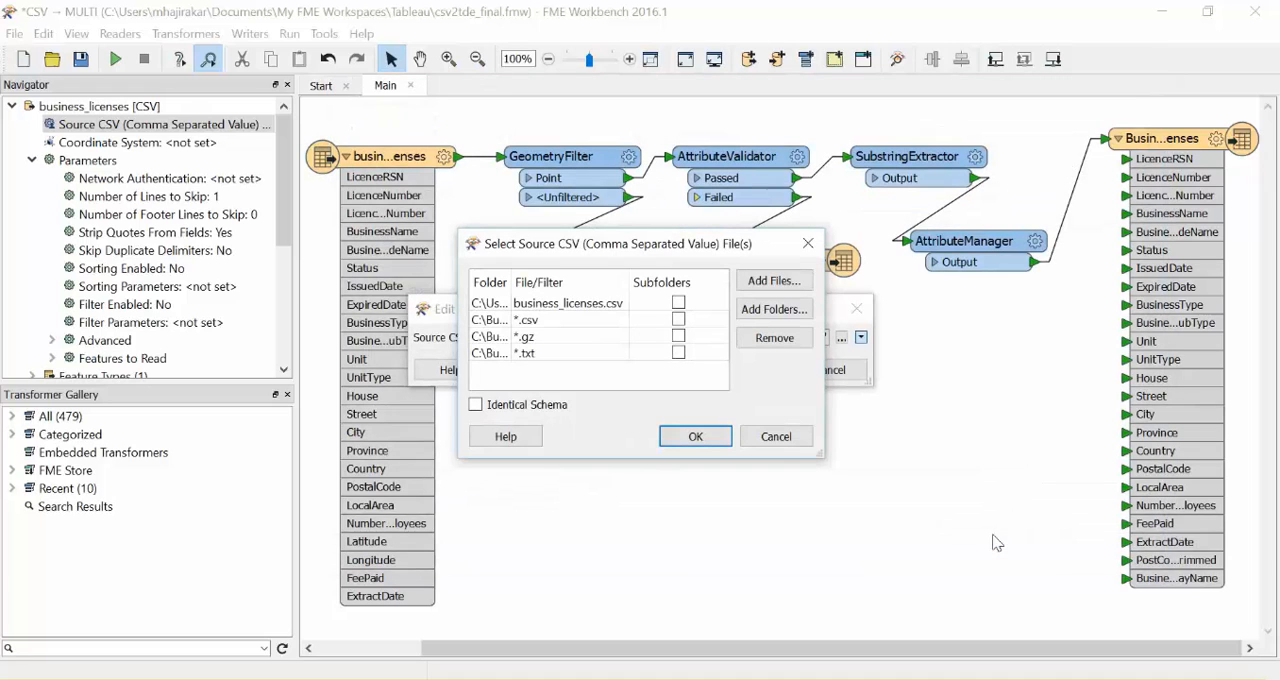
# Remove the business_licenses.csv, *.gz and *.txt entries from the source list, keeping only *.csv, and apply the new source dataset
pyautogui.click(648, 304)
pyautogui.click(740, 339)
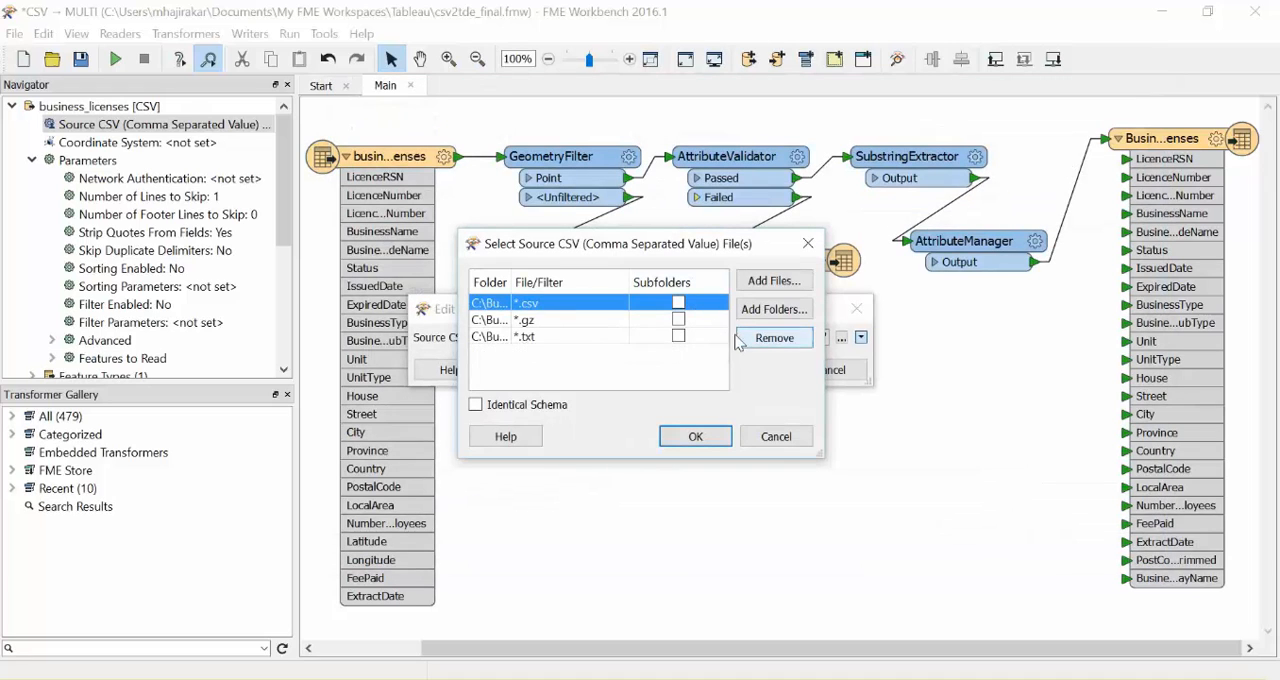
pyautogui.click(615, 324)
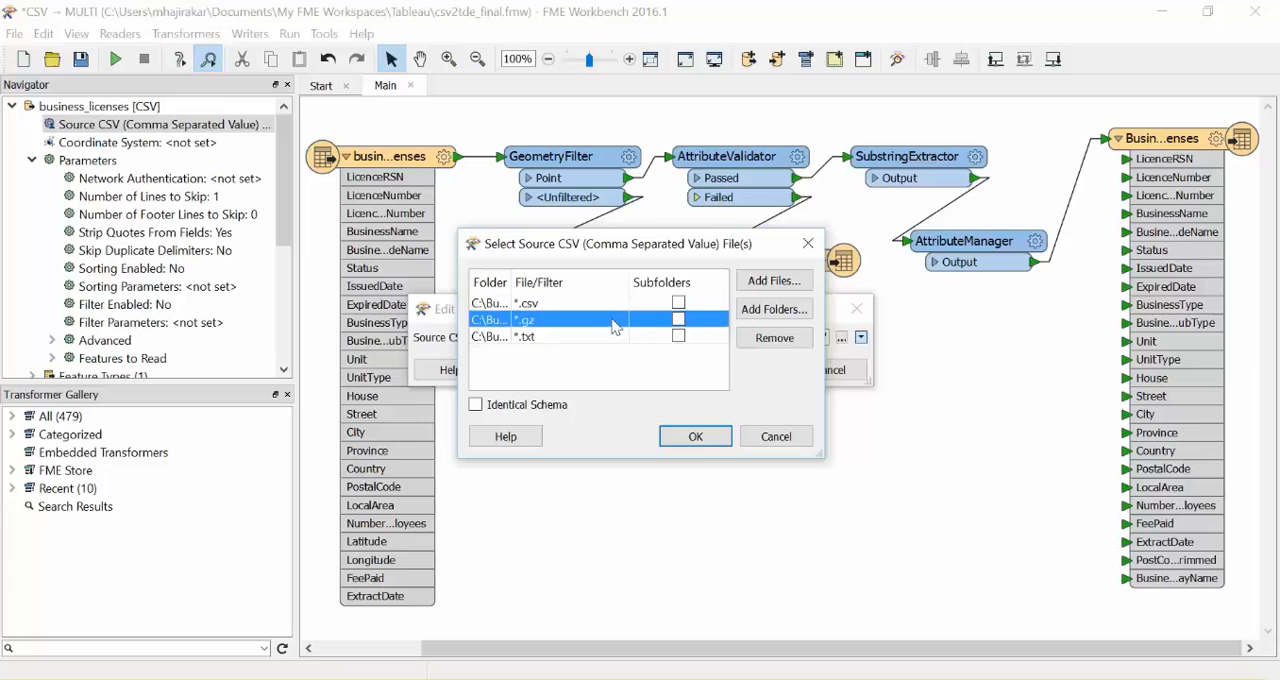
pyautogui.click(768, 338)
pyautogui.click(768, 338)
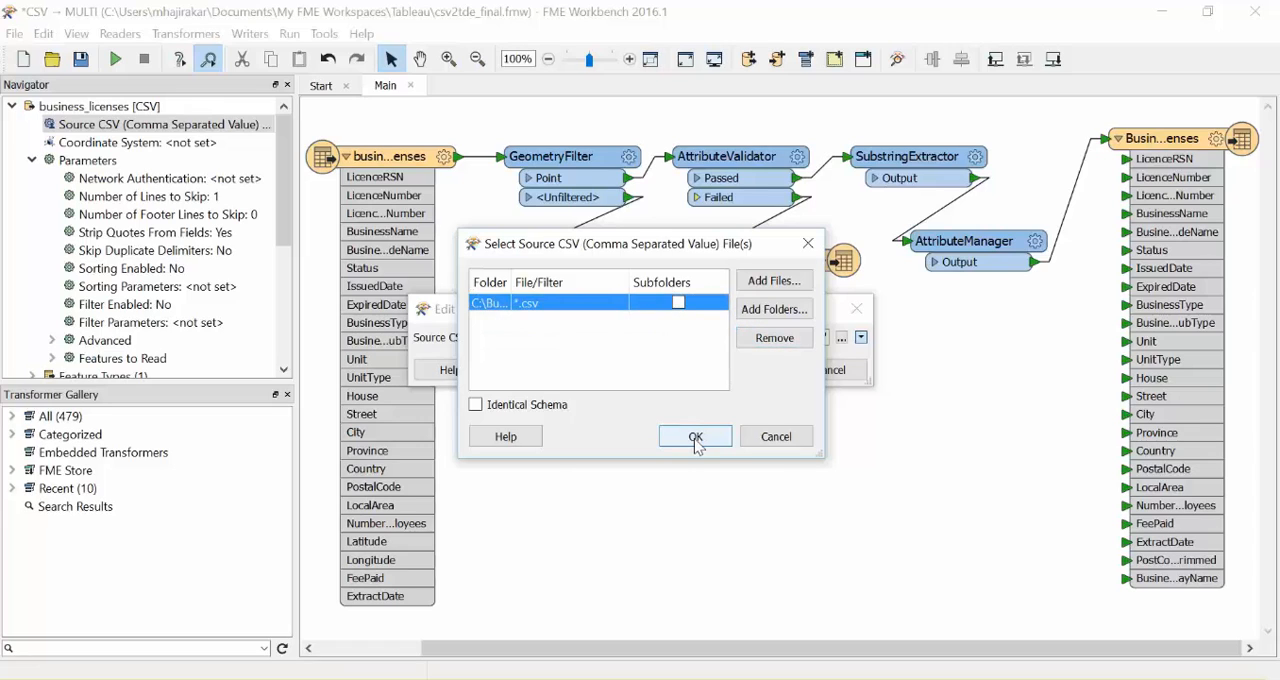
pyautogui.click(697, 443)
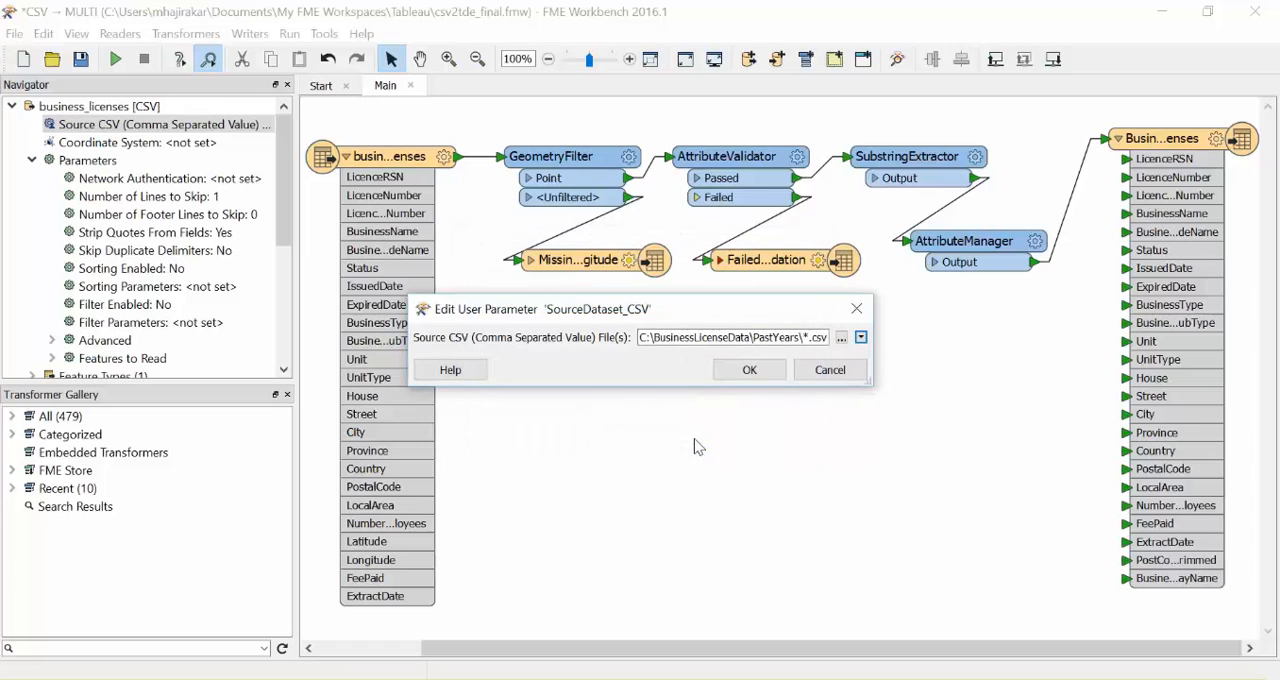
pyautogui.click(748, 371)
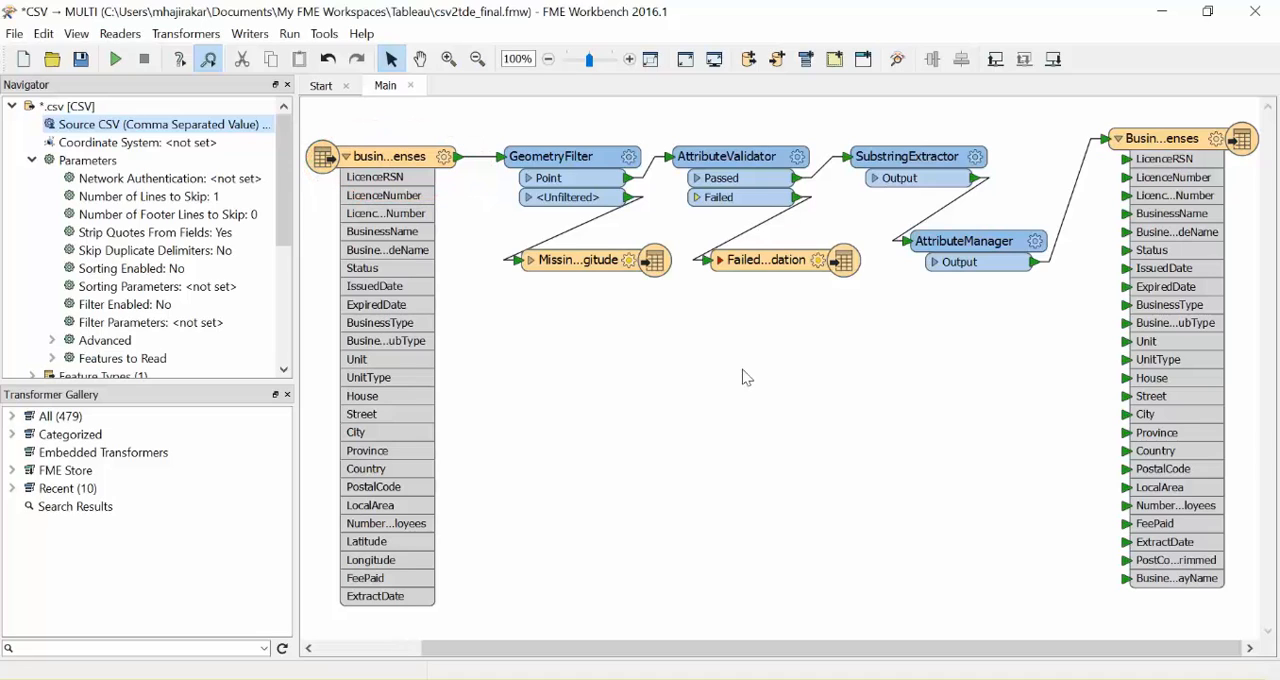
# Enable Merge Feature Type on the business_licenses reader feature type with the wildcard filter *
pyautogui.click(445, 160)
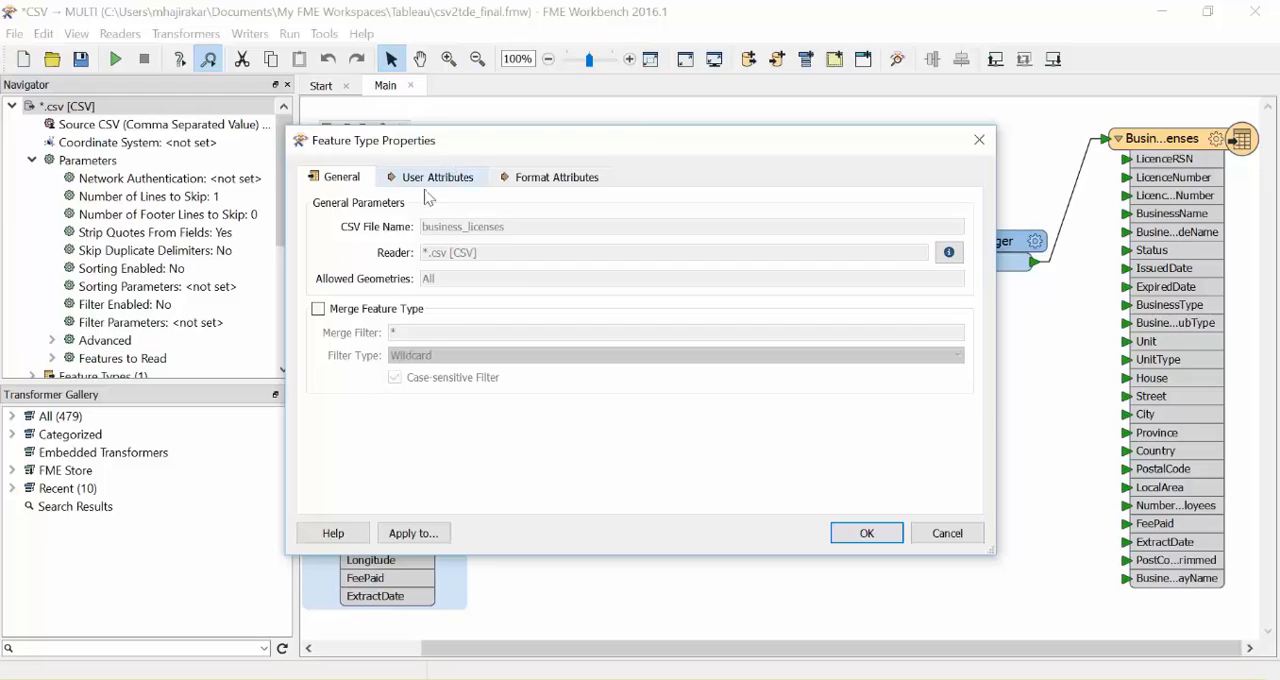
pyautogui.click(319, 310)
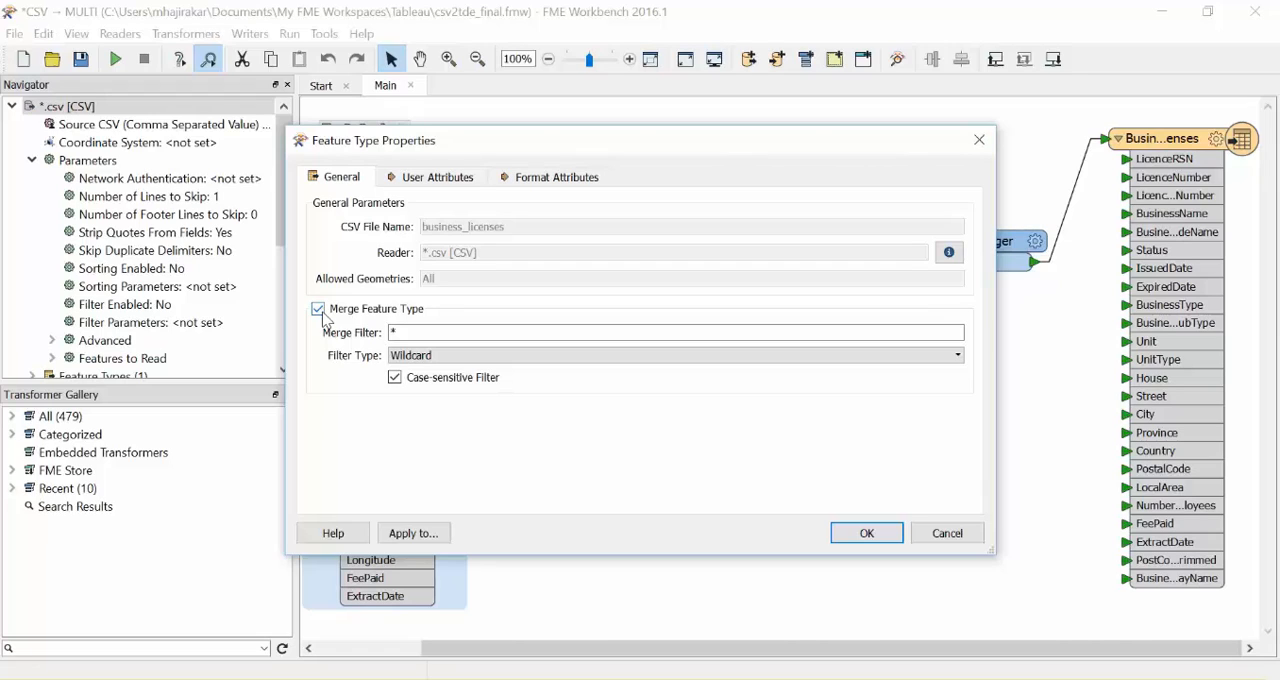
pyautogui.click(870, 540)
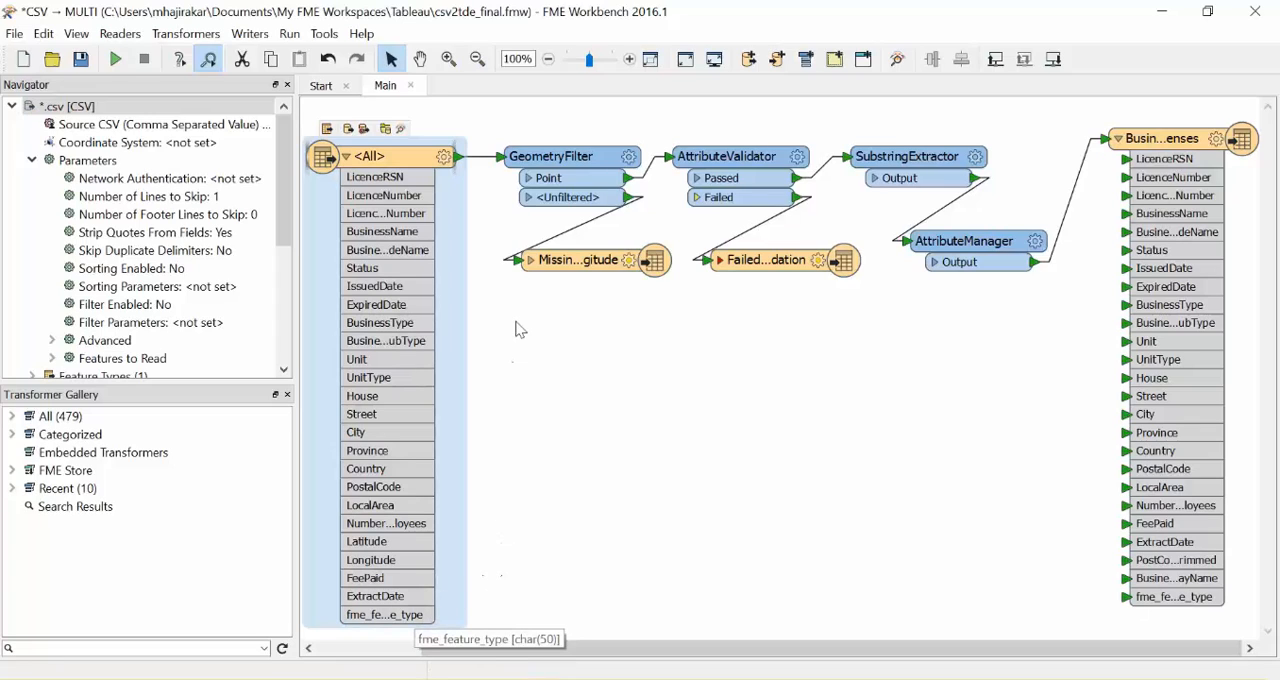
# Inspect the merged <All> source data in FME Data Inspector and check the feature type of one point on the map
pyautogui.rightClick(413, 165)
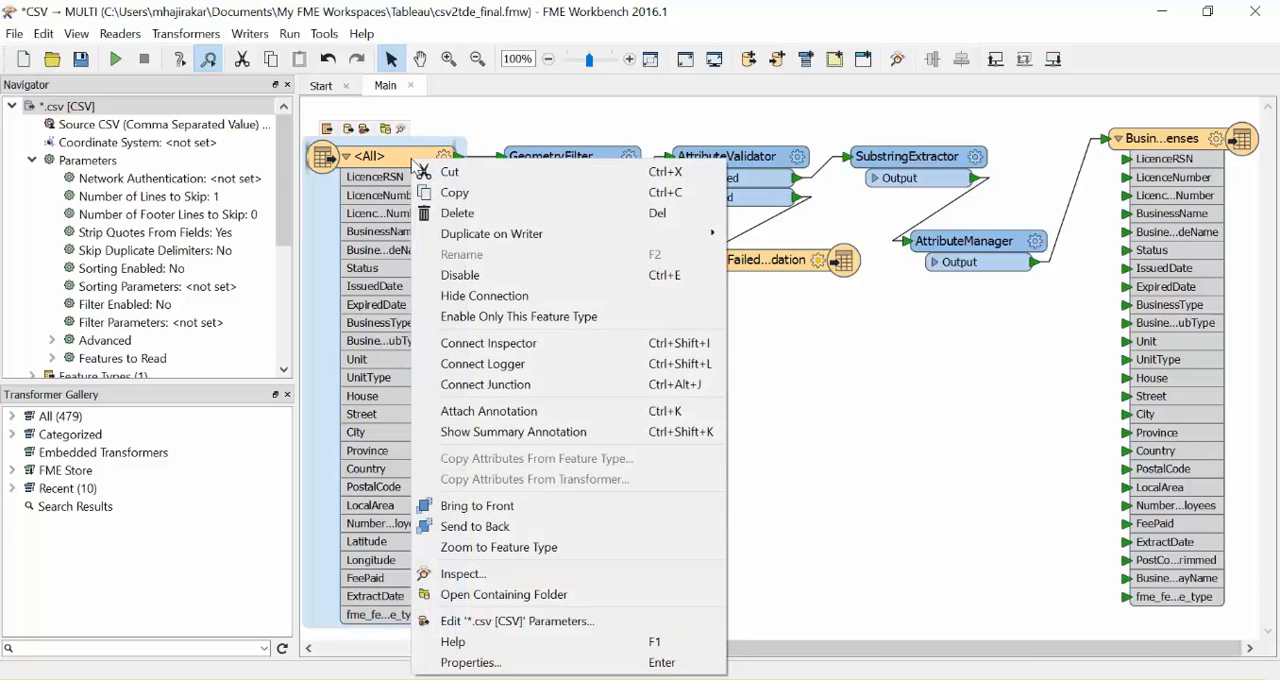
pyautogui.click(478, 576)
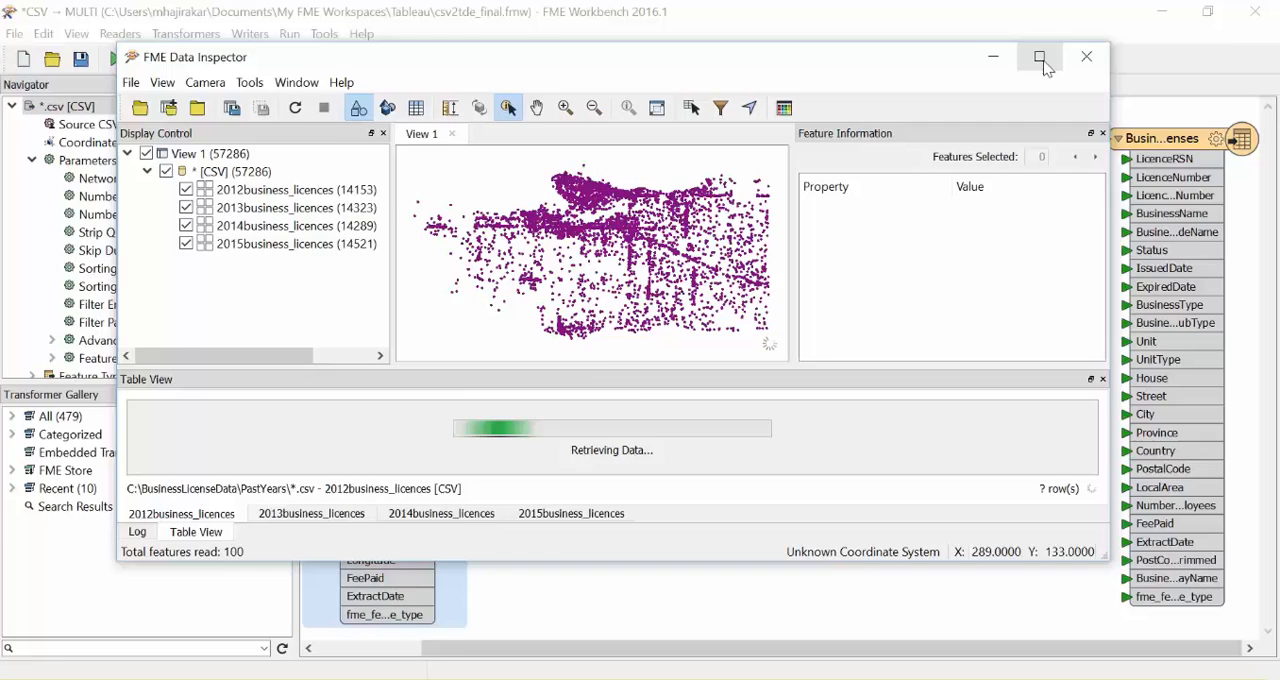
pyautogui.click(1041, 60)
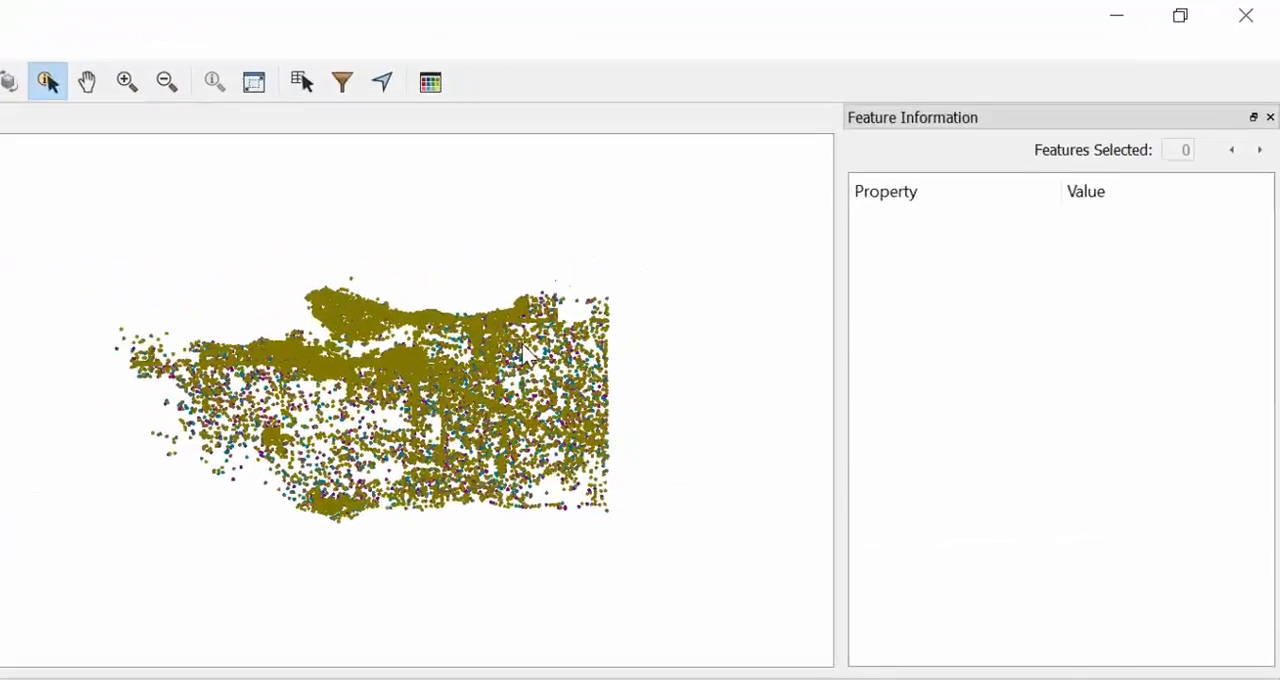
pyautogui.click(734, 251)
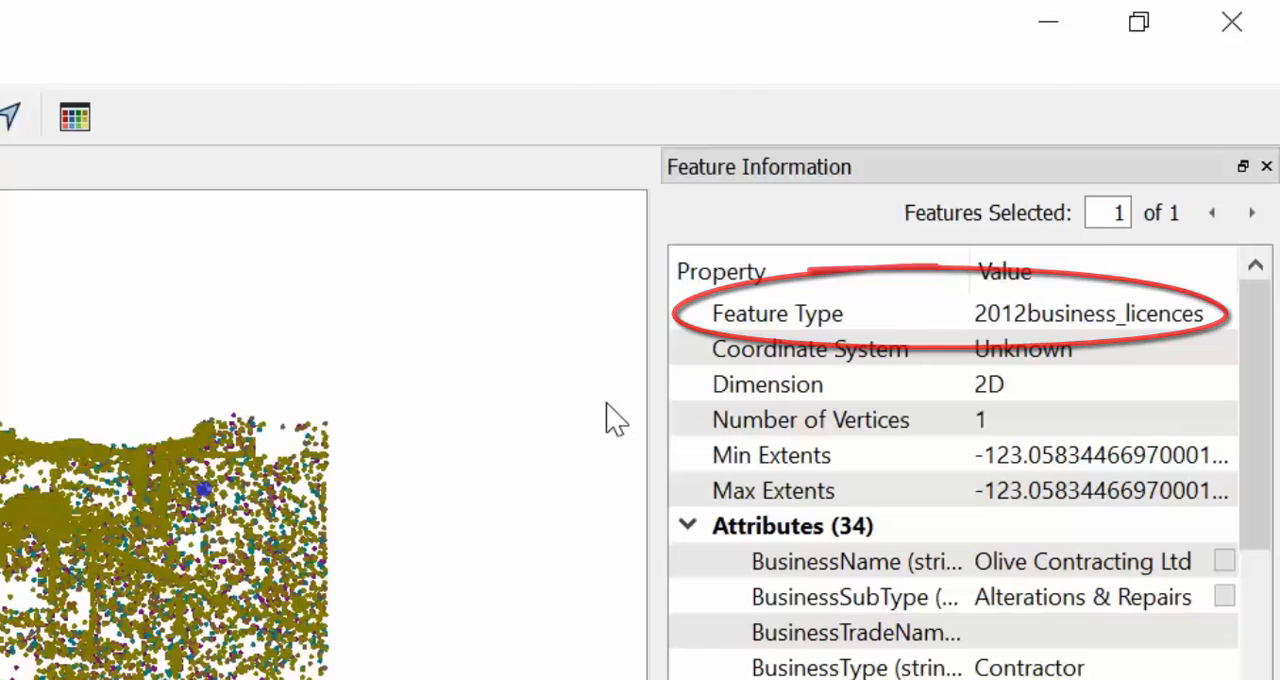
pyautogui.click(1049, 20)
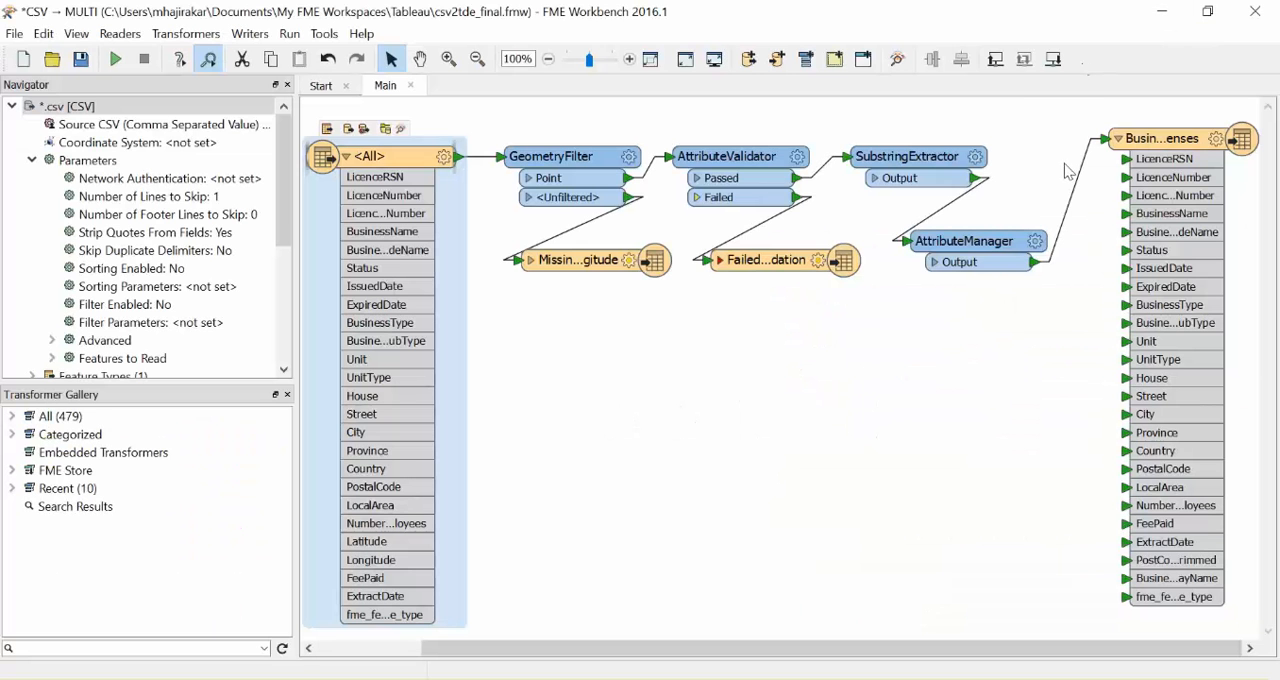
# Try a SubstringExtractor after the AttributeManager that extracts indexes 0 to 3 of fme_feature_type into YearCollected
pyautogui.click(1072, 196)
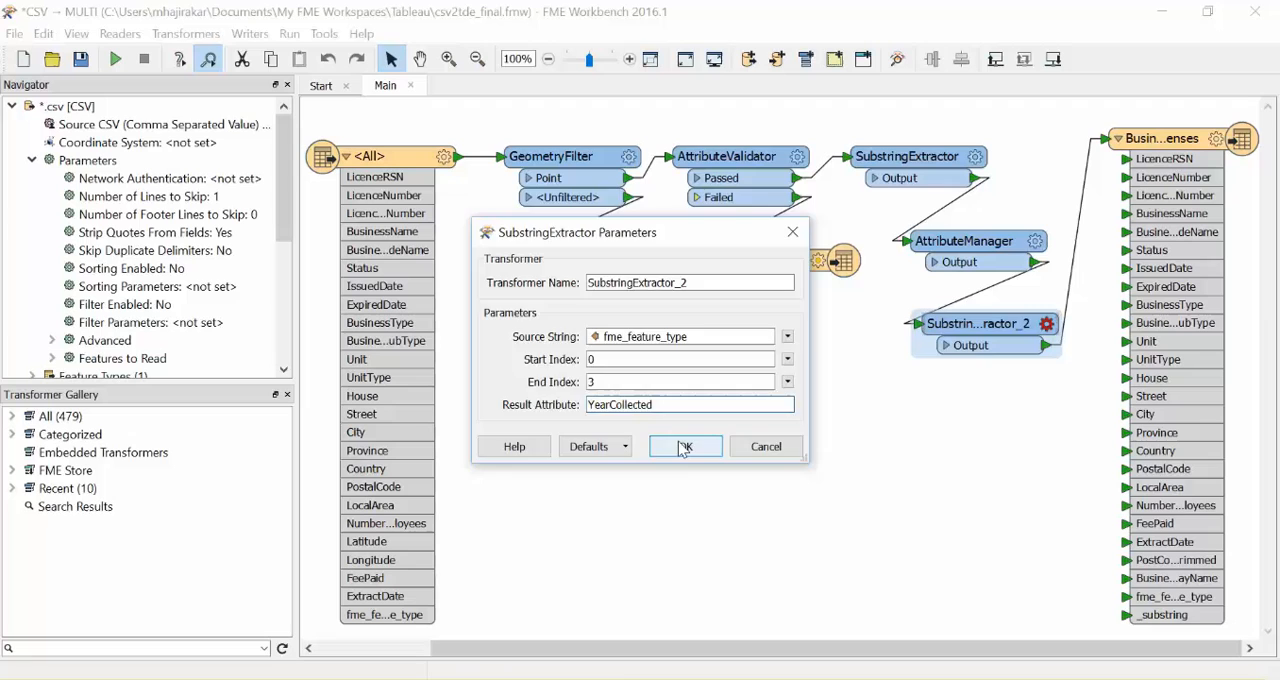
pyautogui.click(464, 612)
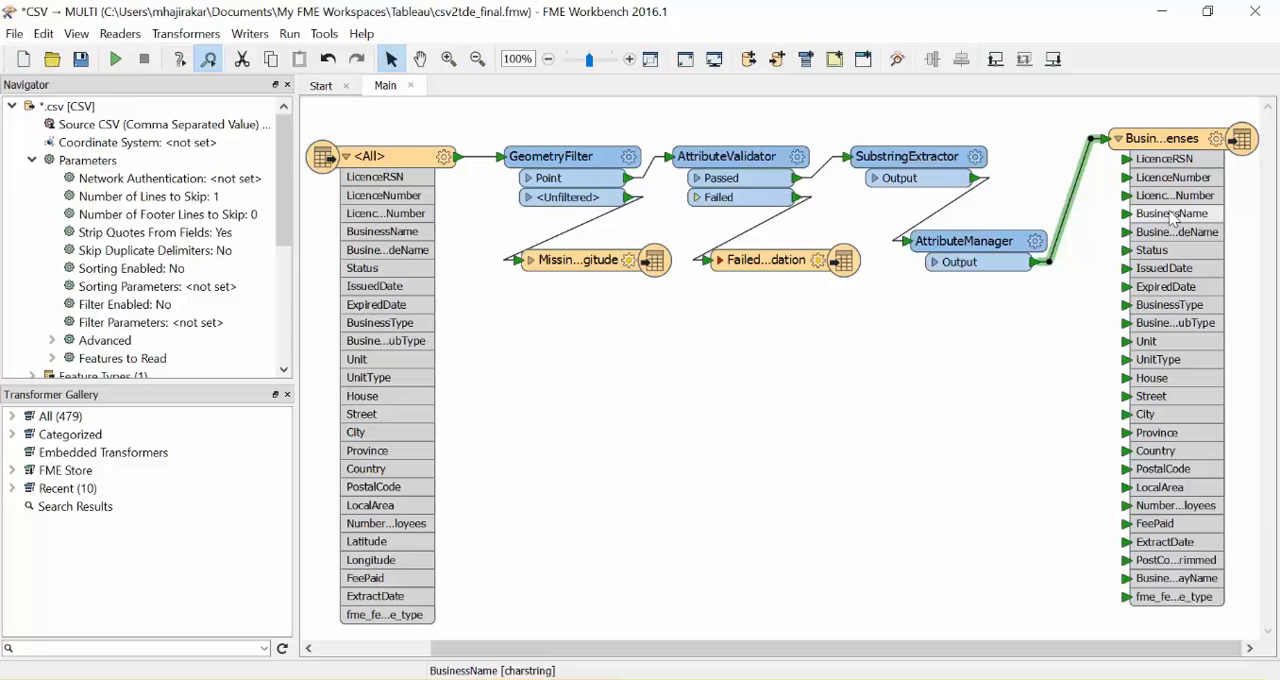
# Set the table name of the BusinessLicenses TDE writer feature type to the fme_feature_type attribute value
pyautogui.doubleClick(1173, 218)
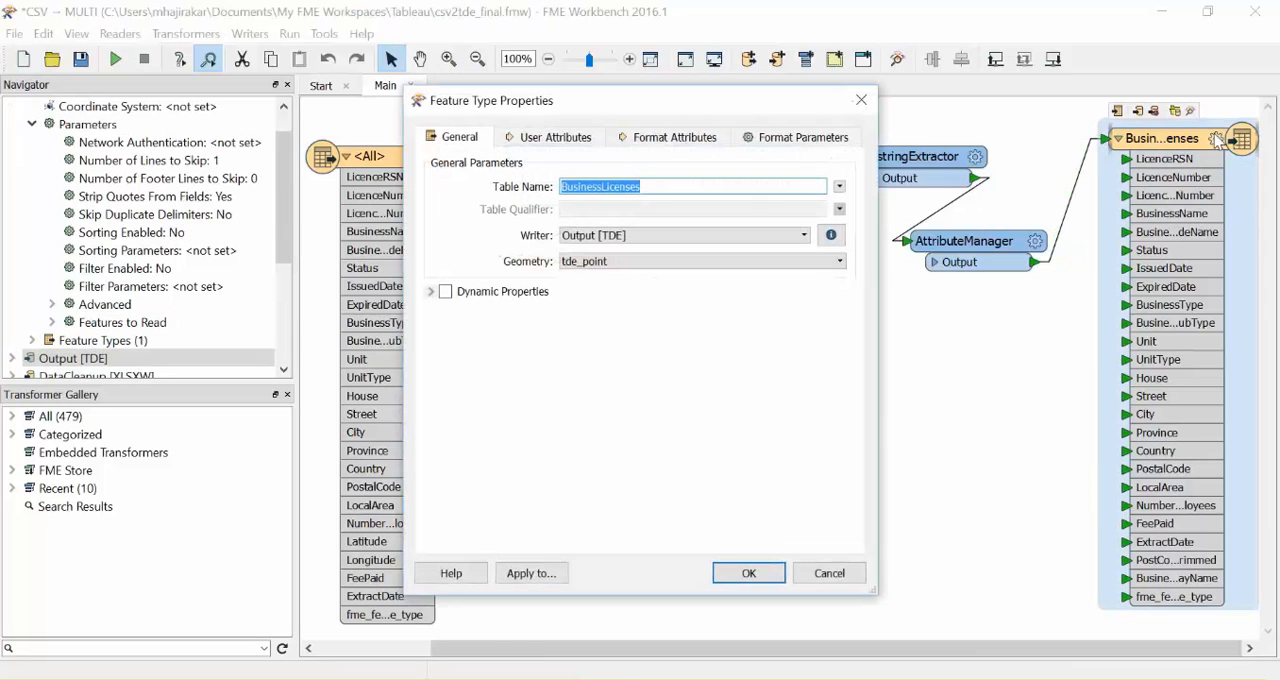
pyautogui.click(840, 187)
pyautogui.moveTo(912, 207)
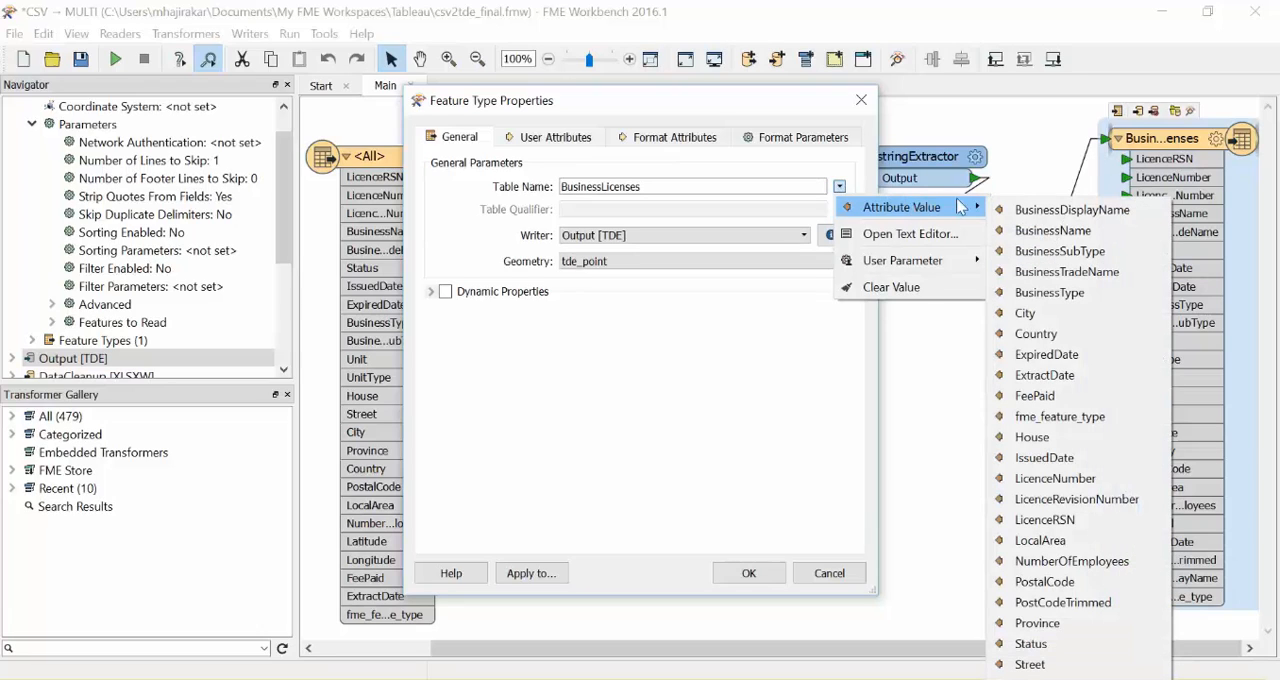
pyautogui.click(1030, 418)
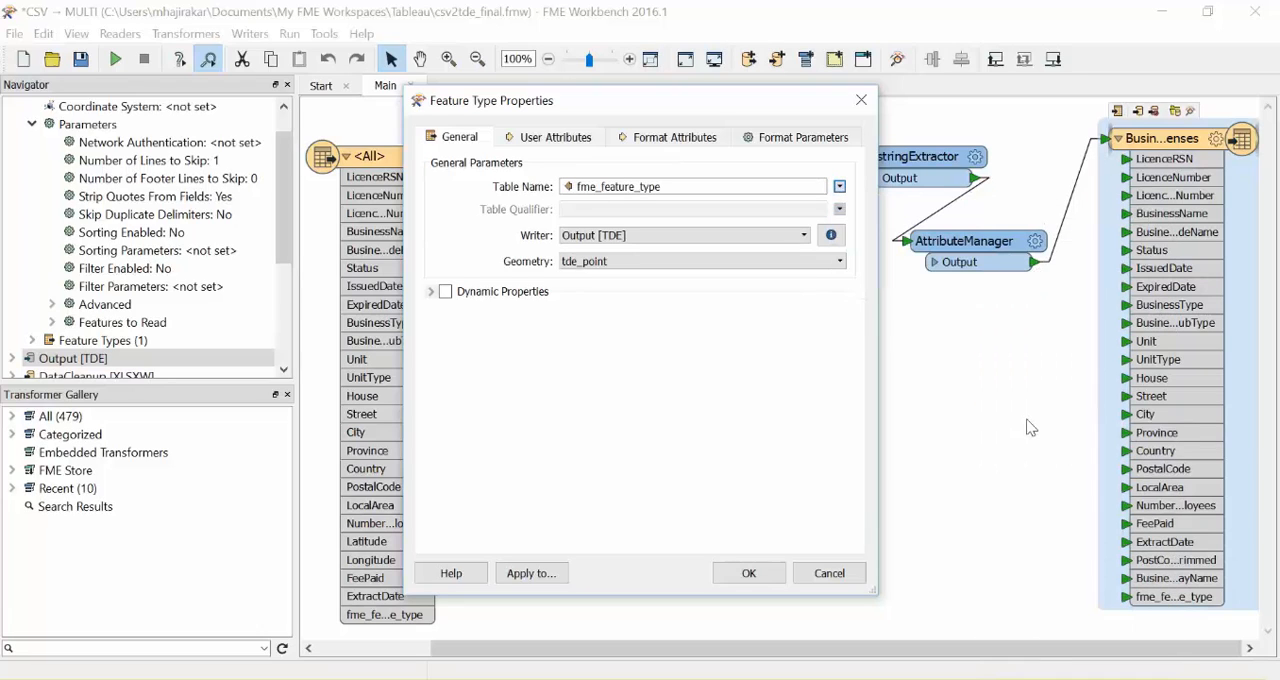
pyautogui.click(749, 573)
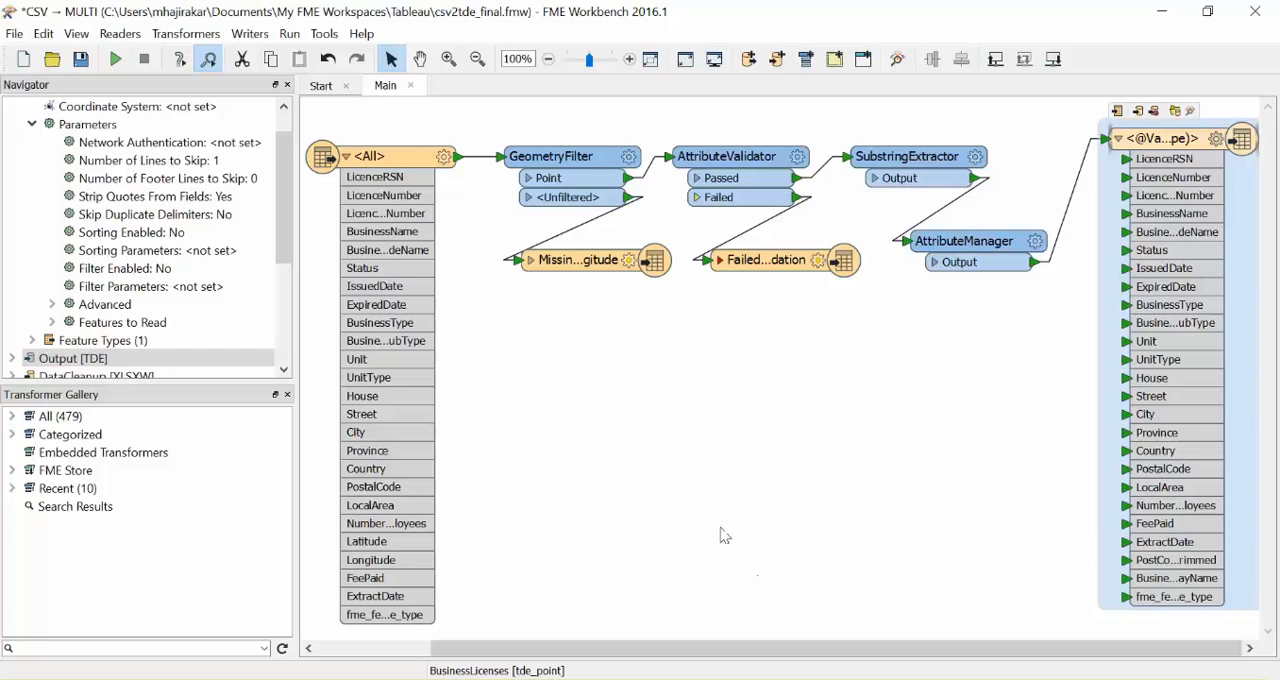
# Run the workspace and go to Local Disk (C:) in File Explorer to find the output
pyautogui.click(116, 59)
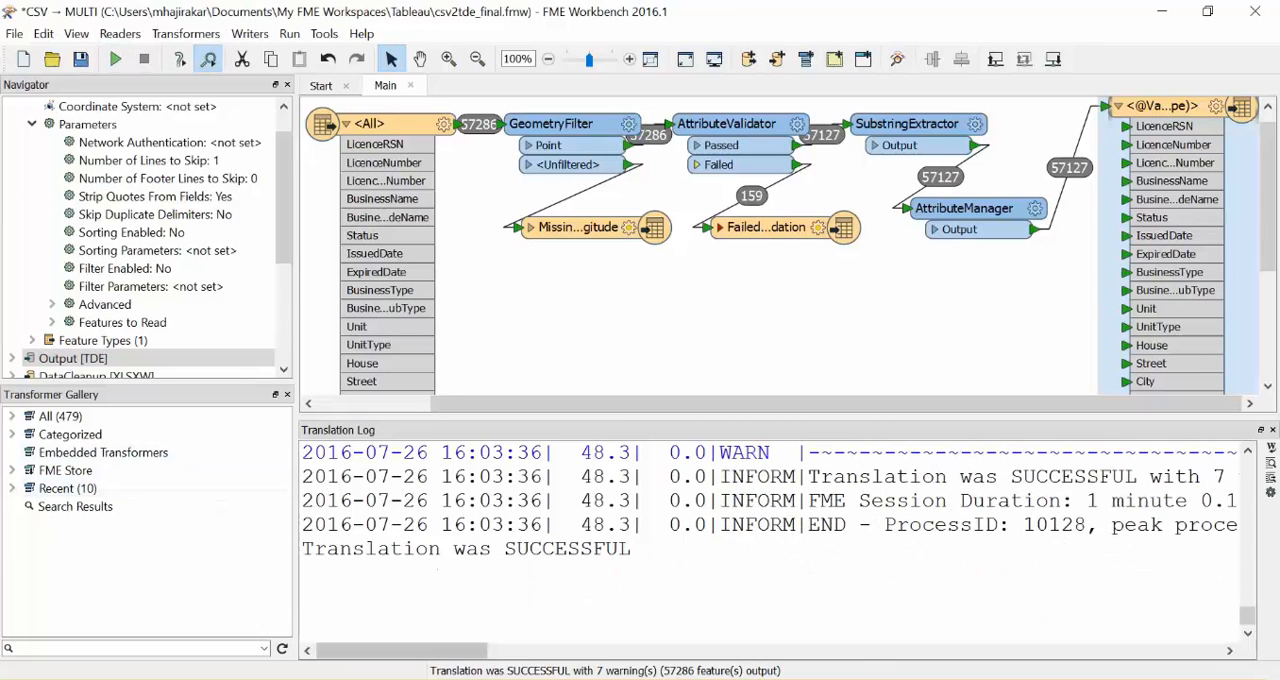
pyautogui.hotkey('alt', 'Tab')
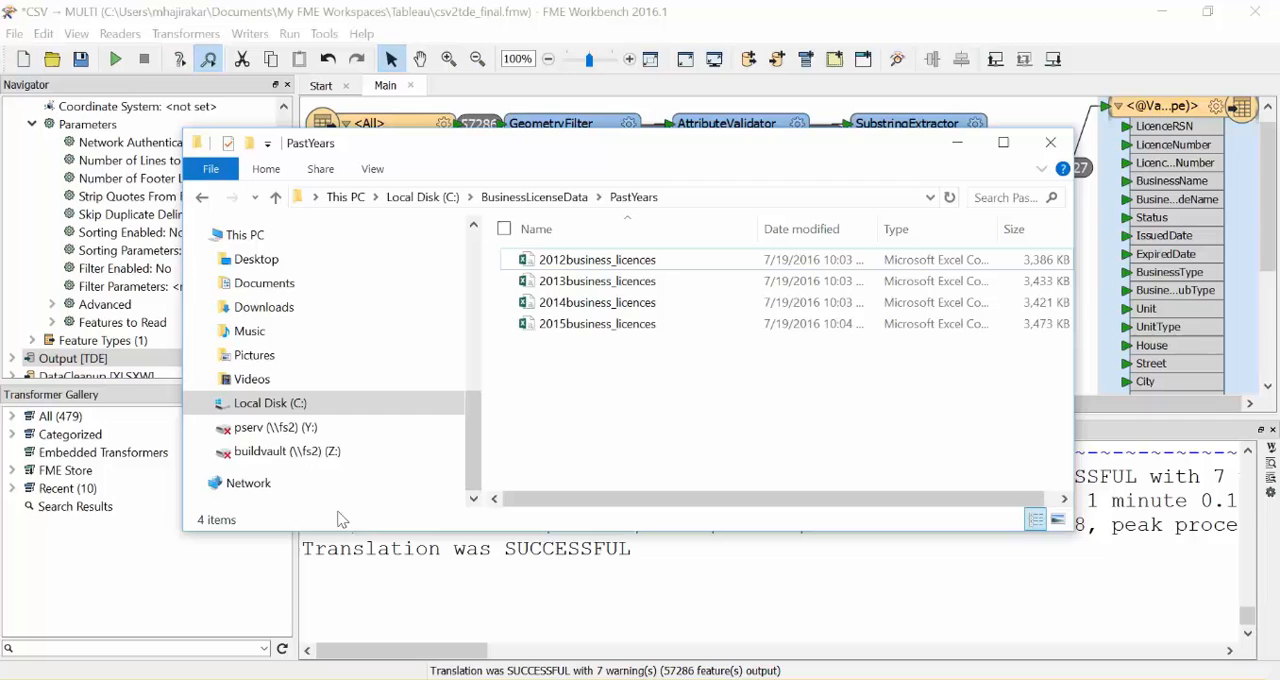
pyautogui.click(298, 408)
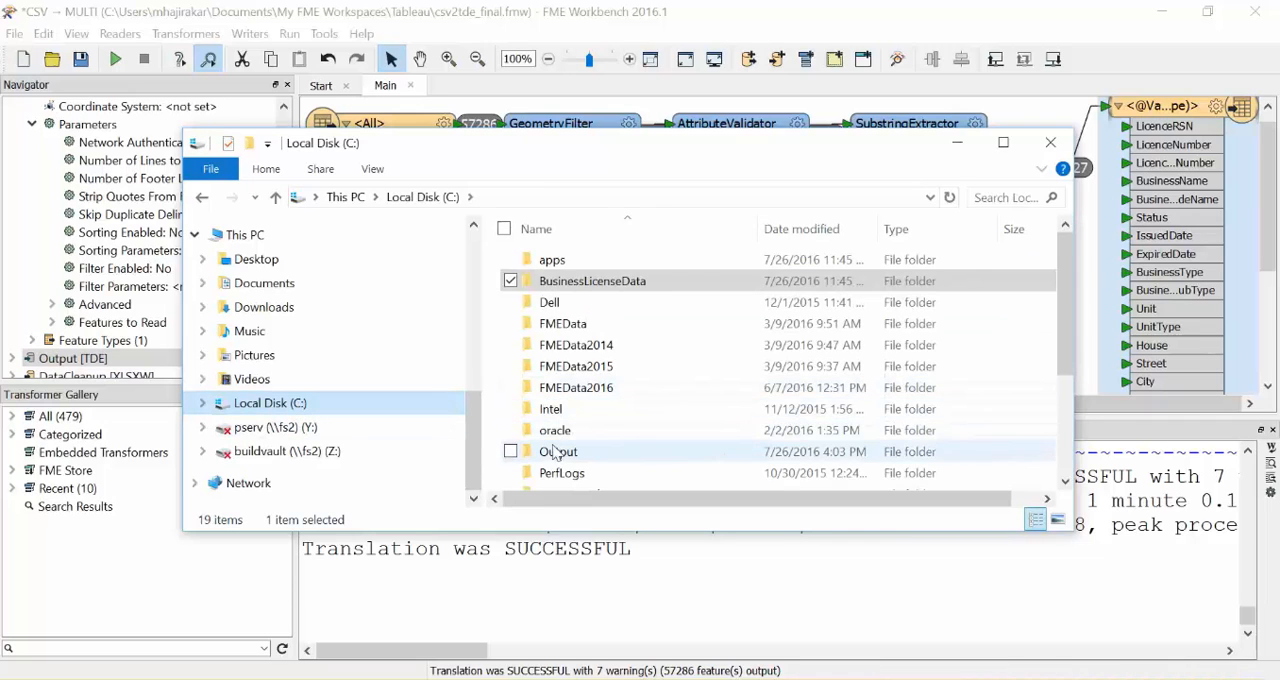